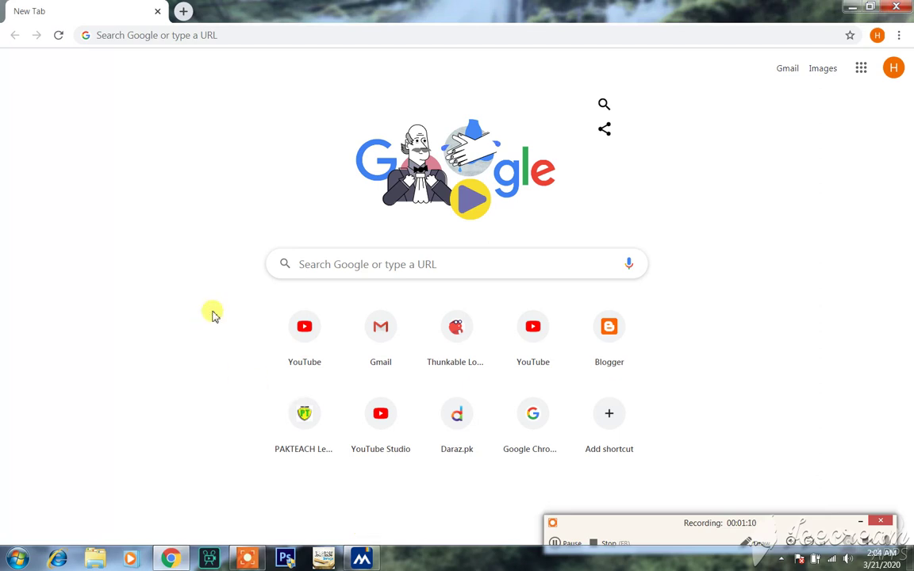
Switch to Windows Movie Maker and open the import dialog for images and videos
click(361, 559)
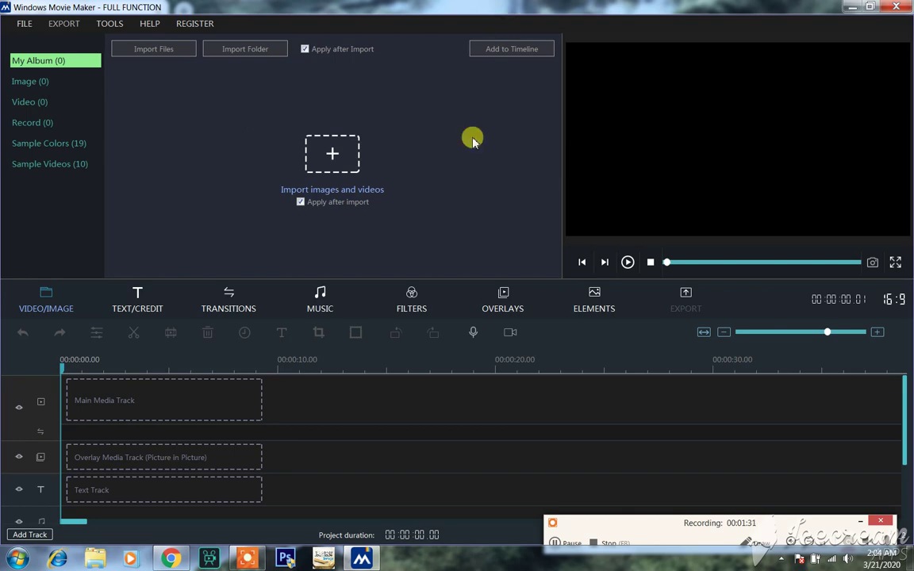
click(852, 6)
click(852, 6)
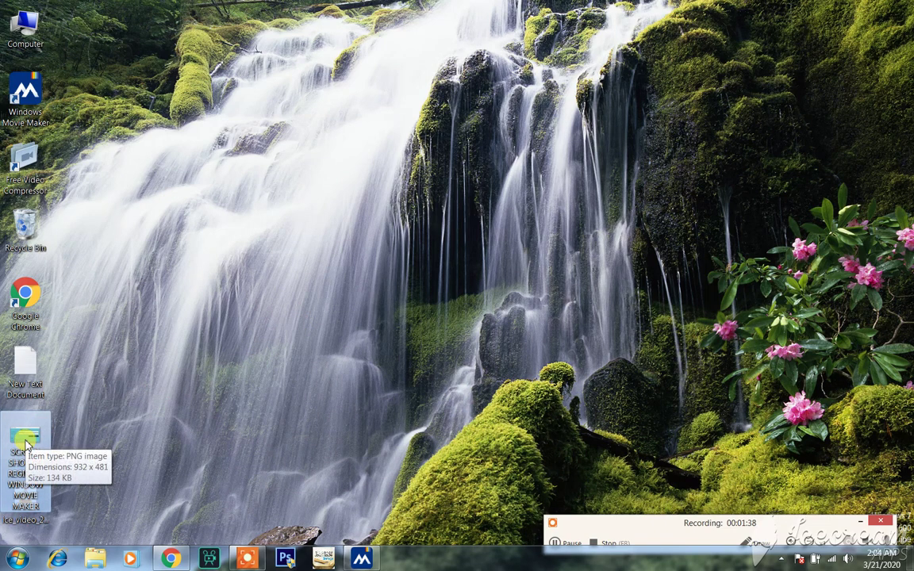
click(312, 358)
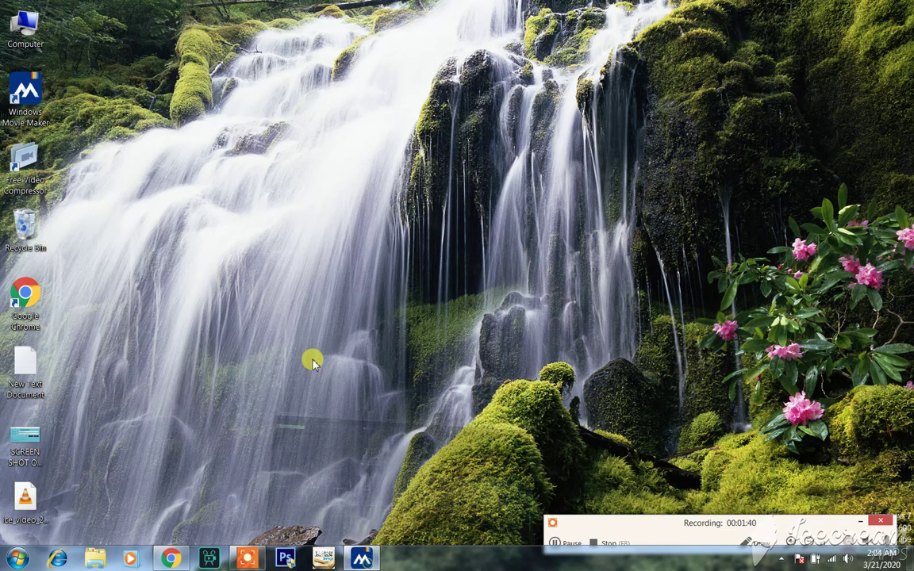
click(259, 23)
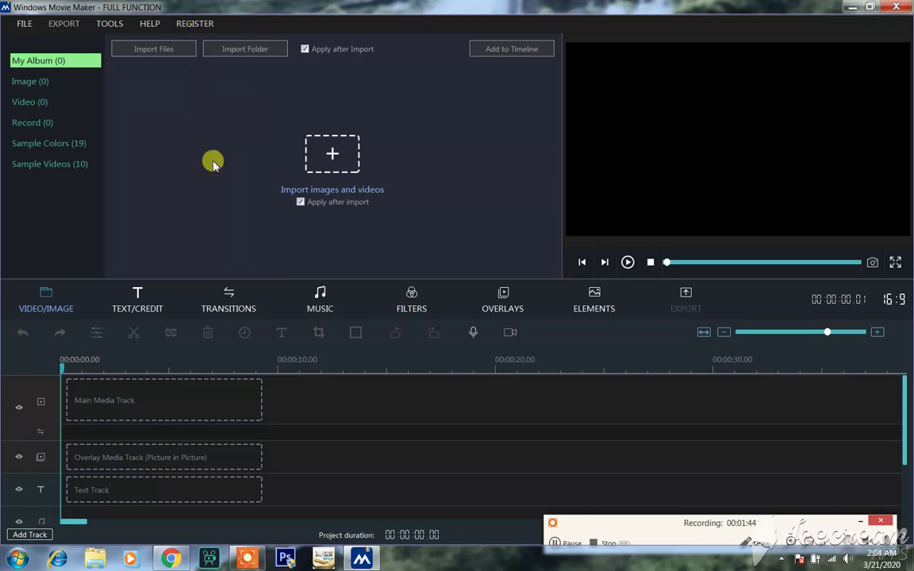
click(340, 169)
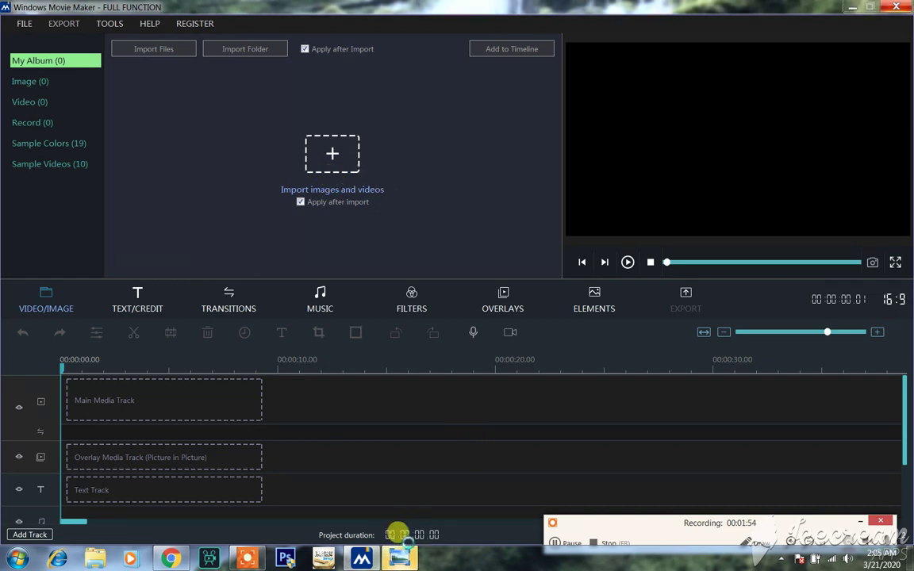
View the screenshot of the software registration window and close it
key(alt+Tab)
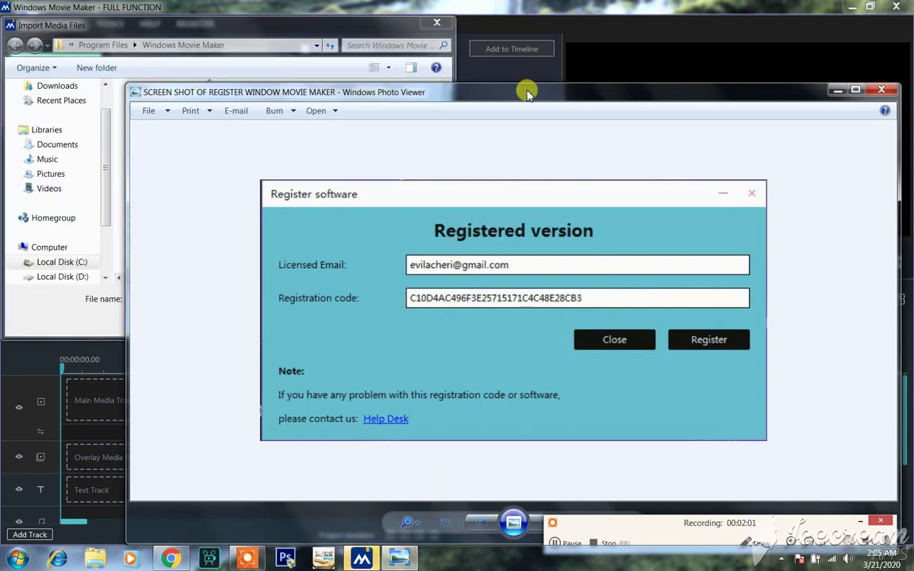
drag(526, 90, 455, 59)
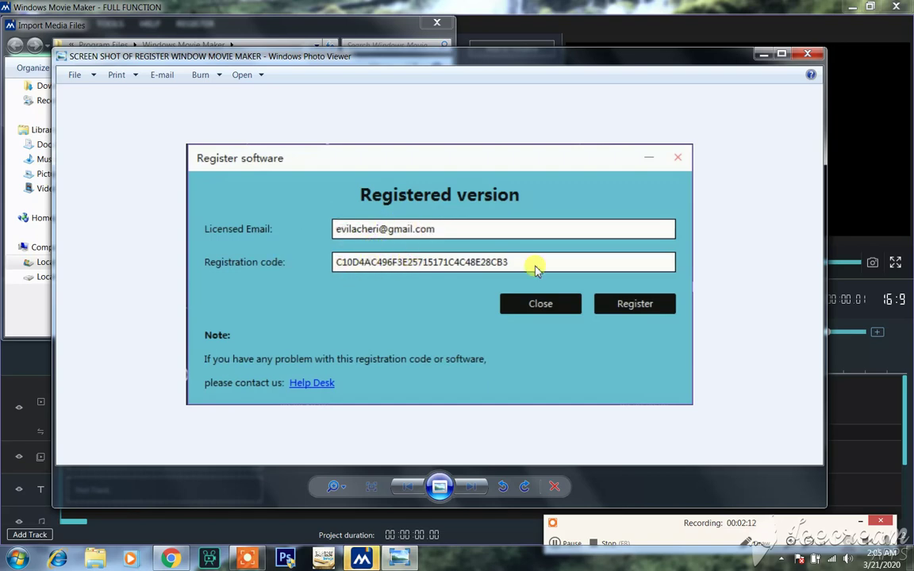
click(807, 54)
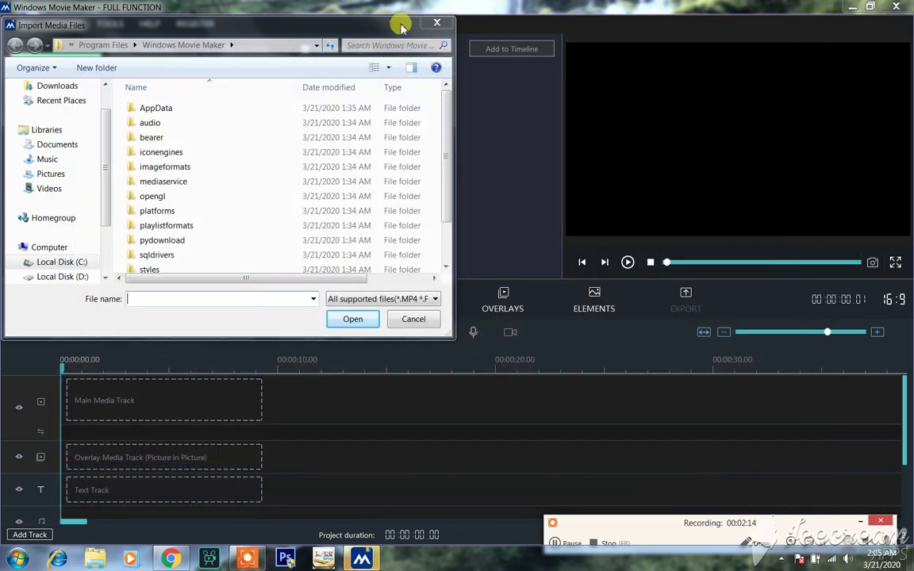
Import the Wildlife video from the Sample Videos folder of the Videos library
drag(401, 22, 508, 155)
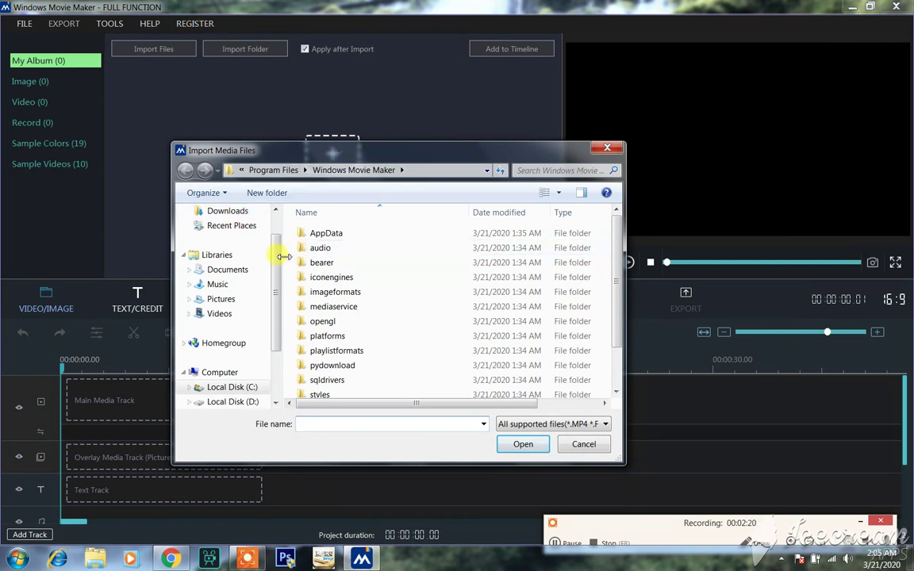
drag(278, 240, 277, 222)
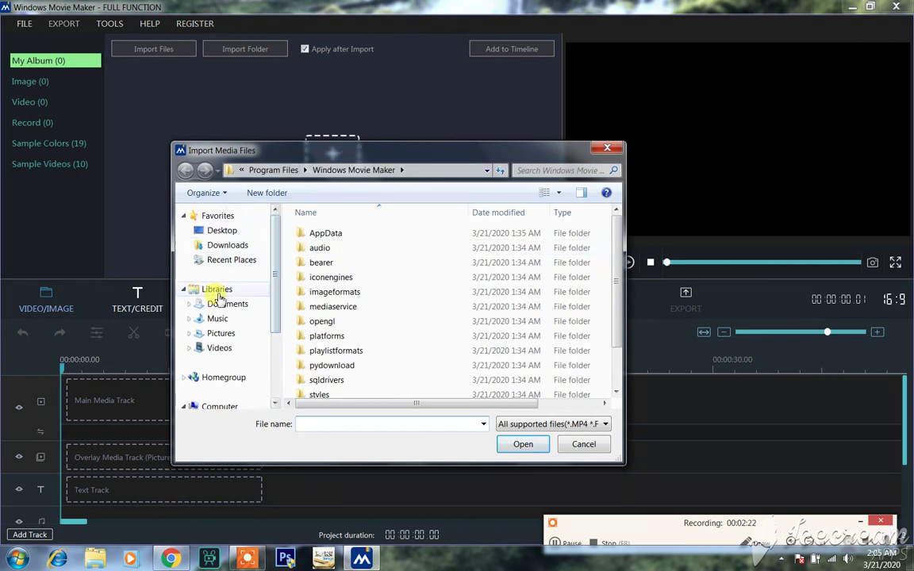
click(219, 347)
double_click(401, 273)
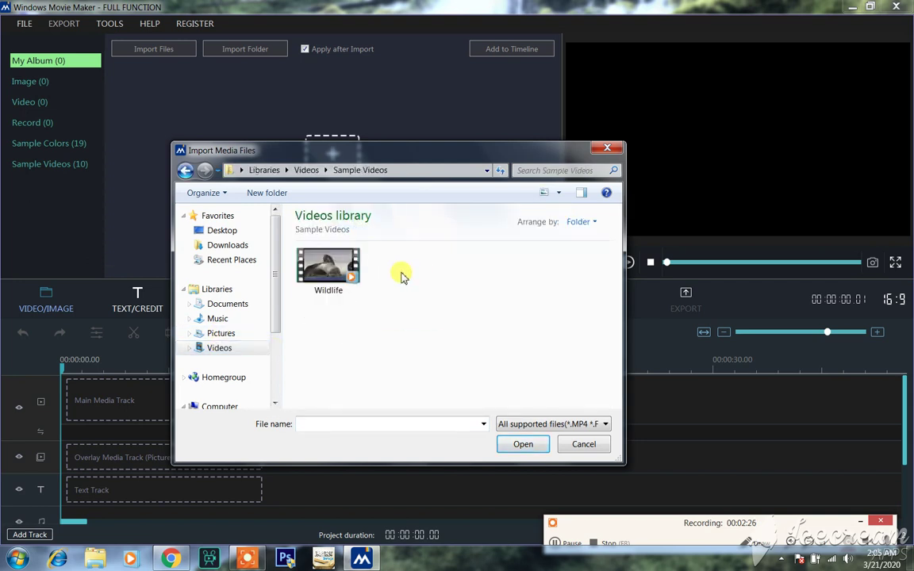
click(318, 262)
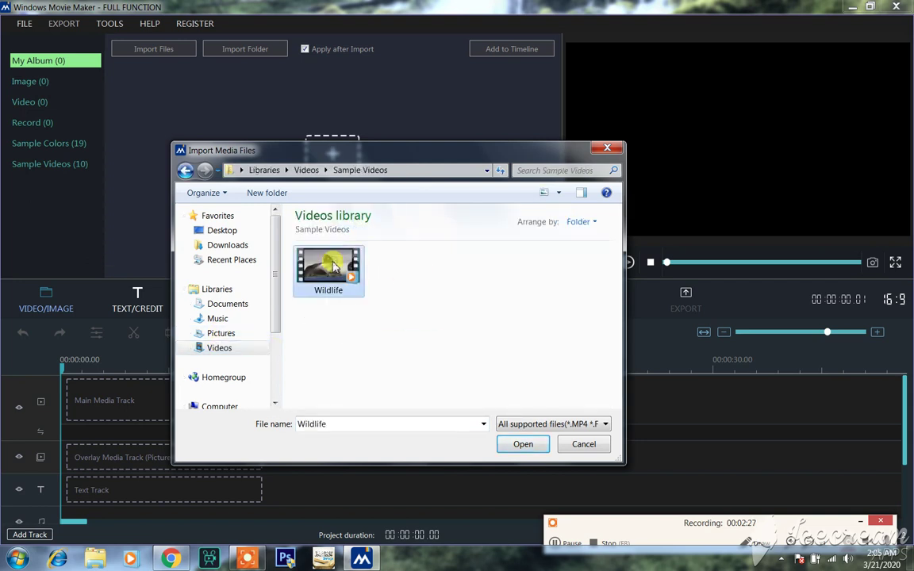
click(516, 444)
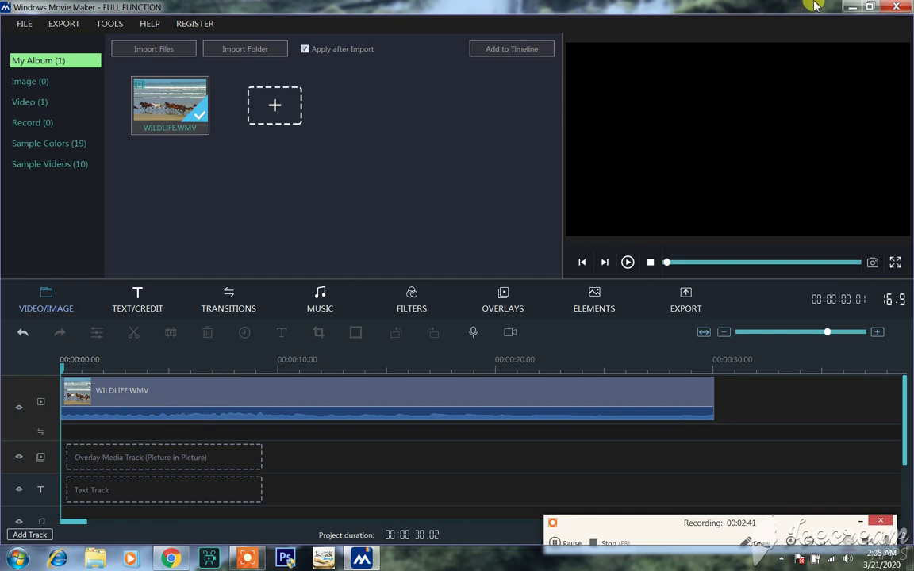
Examine the computer's system properties, including the processor, installed memory and system type
click(848, 6)
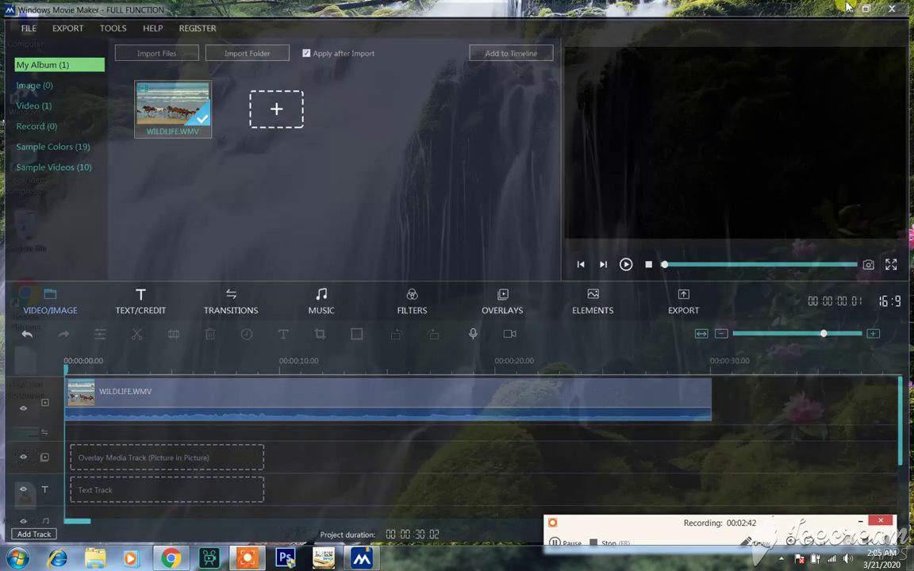
double_click(35, 35)
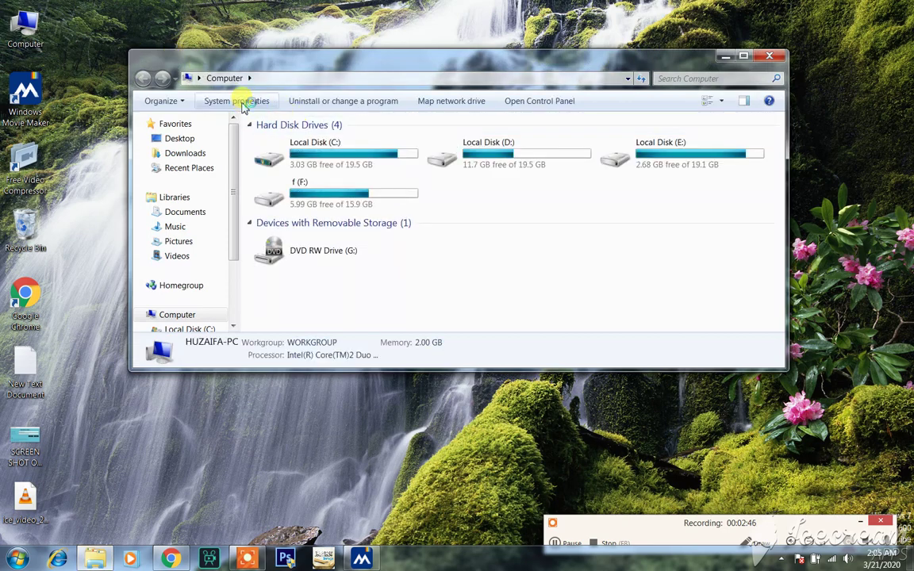
click(241, 99)
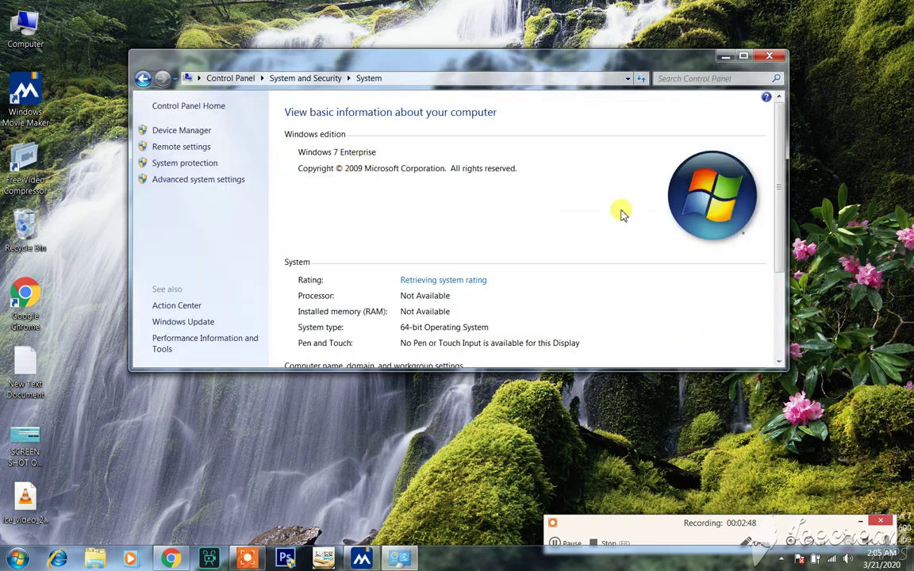
drag(782, 133, 785, 217)
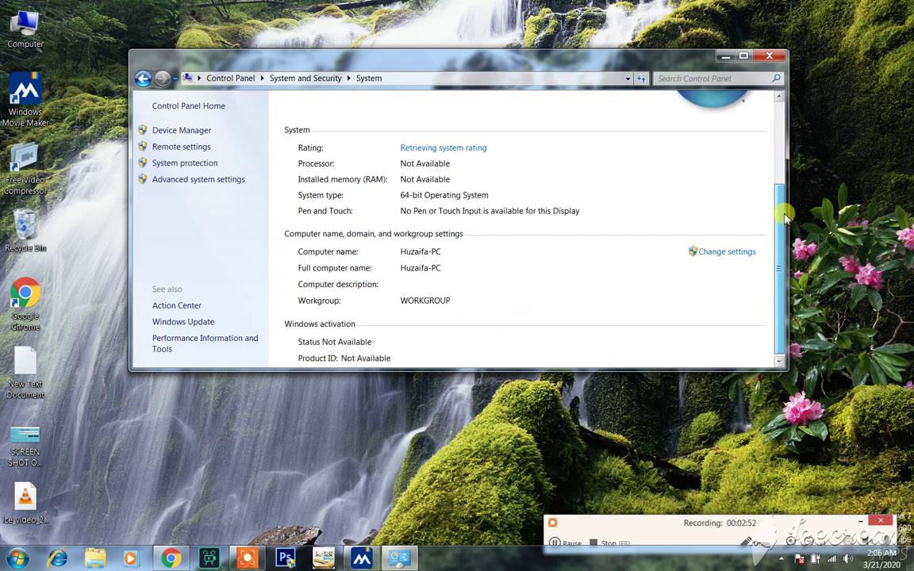
click(767, 59)
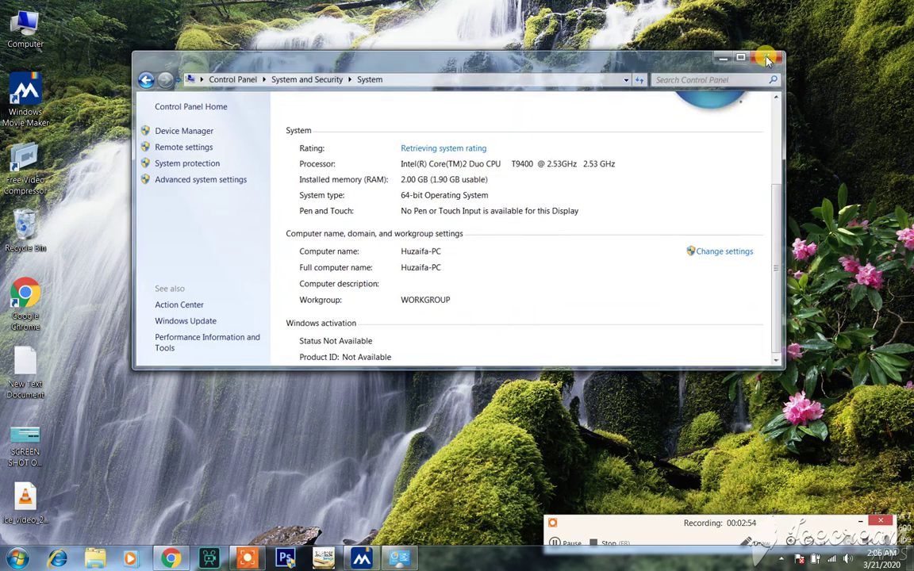
double_click(21, 21)
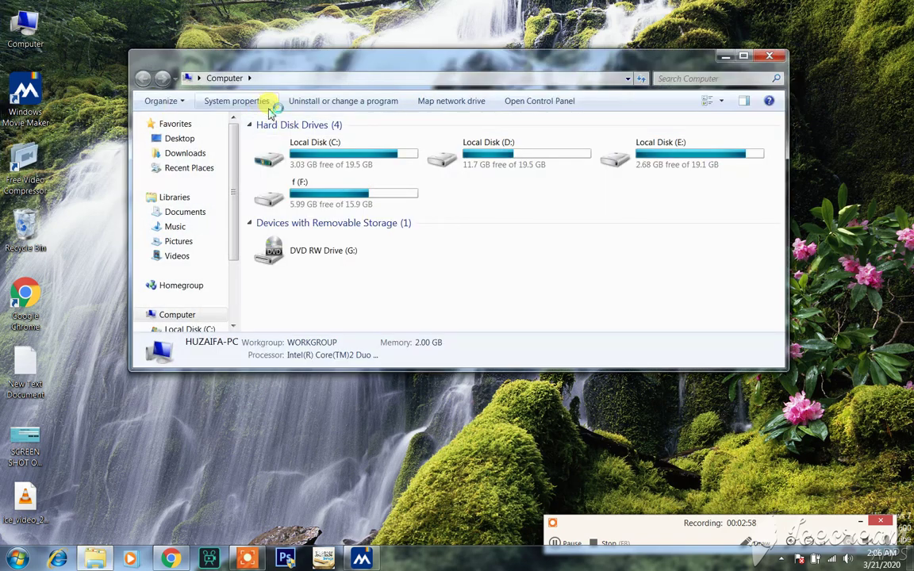
click(236, 100)
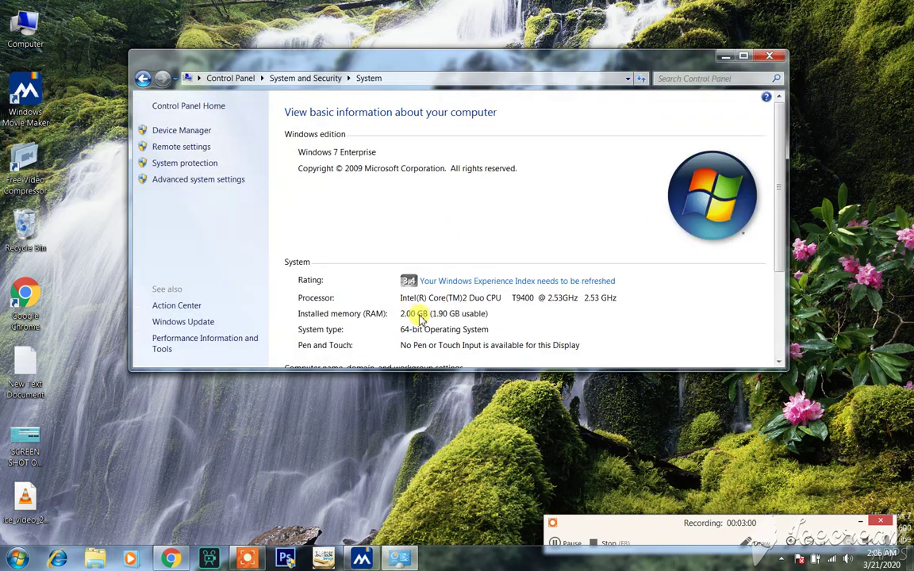
click(768, 62)
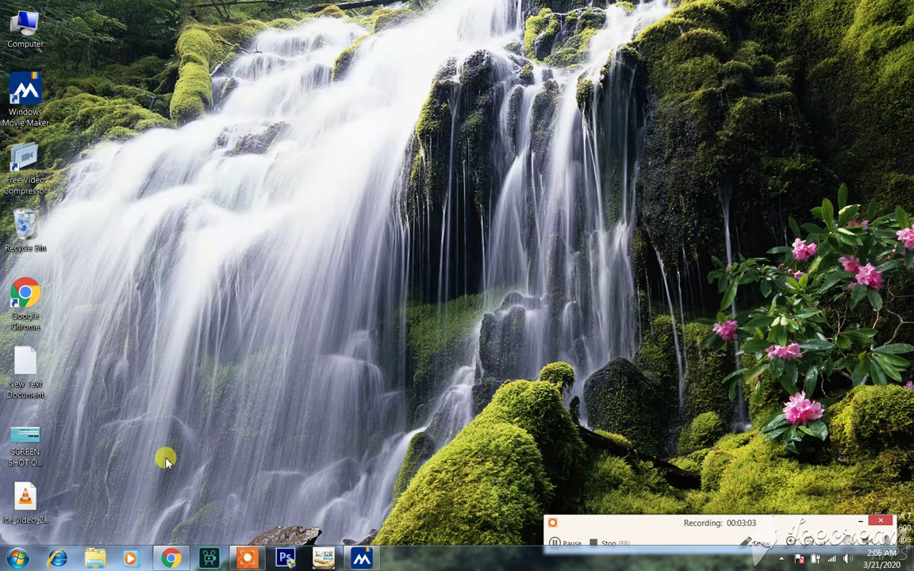
Back in Windows Movie Maker, split the WILDLIFE.WMV clip at about 7 seconds and delete the second part
click(361, 560)
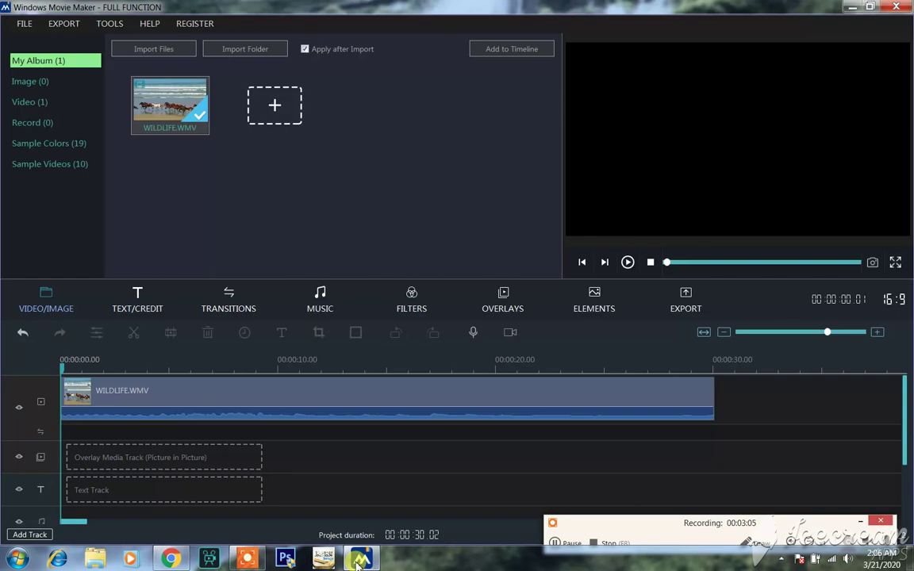
click(227, 393)
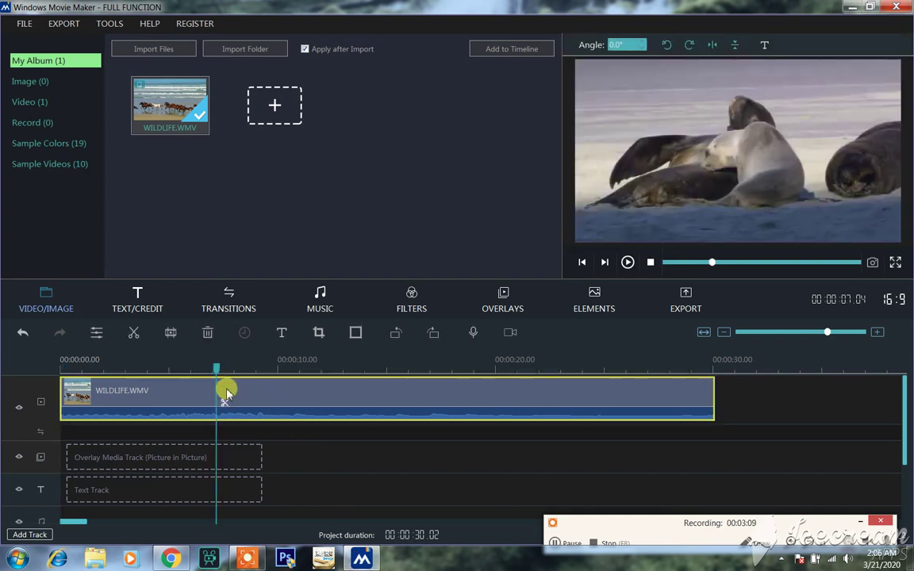
click(225, 396)
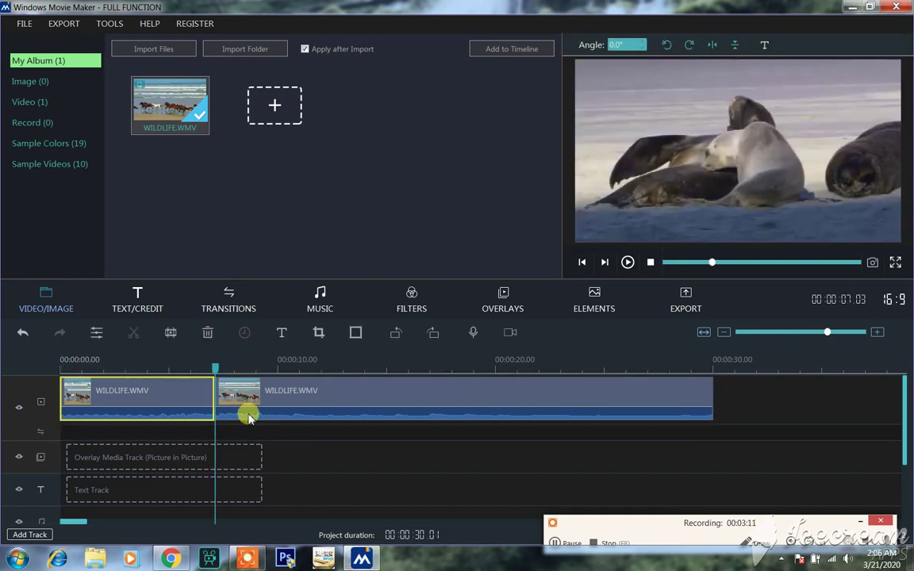
click(339, 402)
key(Delete)
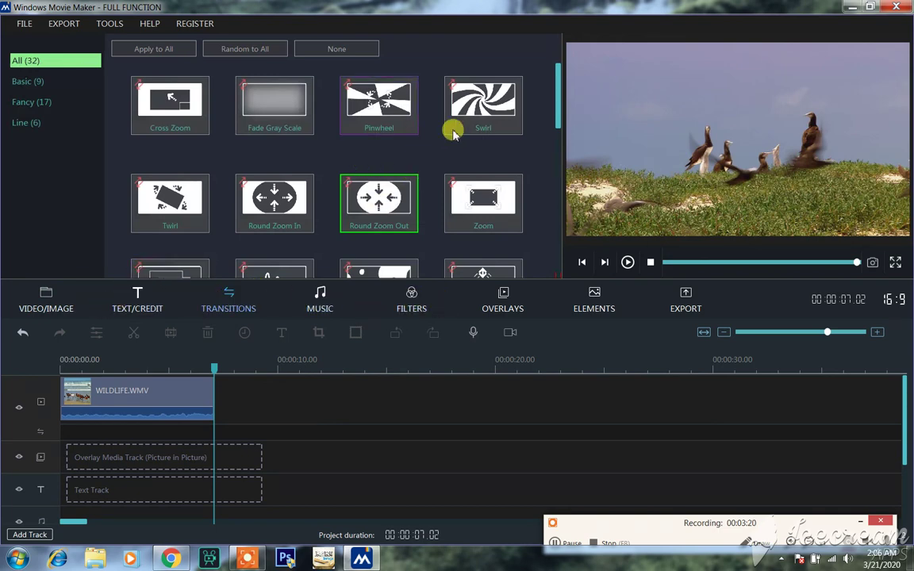
Add the Pinwheel transition to the start of the WILDLIFE.WMV clip and preview it
drag(335, 99, 70, 411)
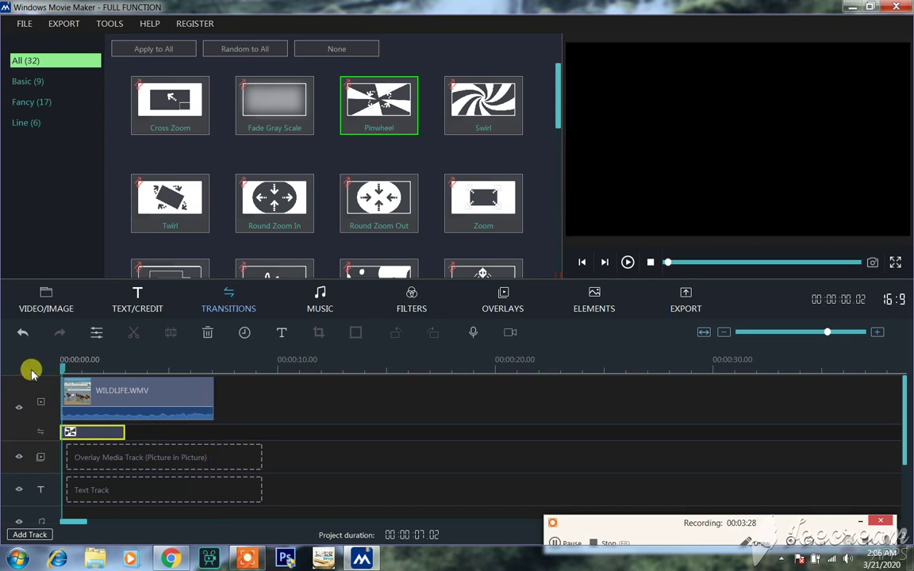
click(28, 369)
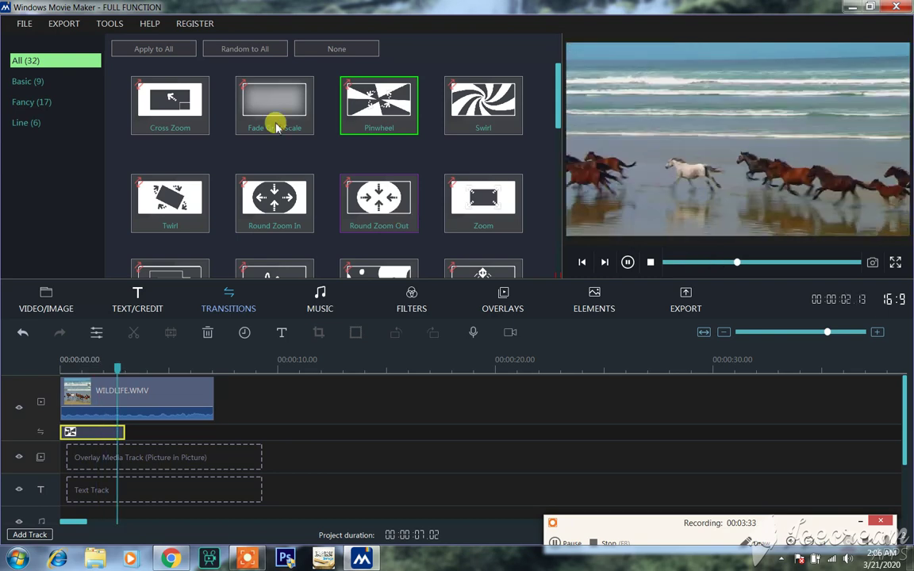
click(404, 231)
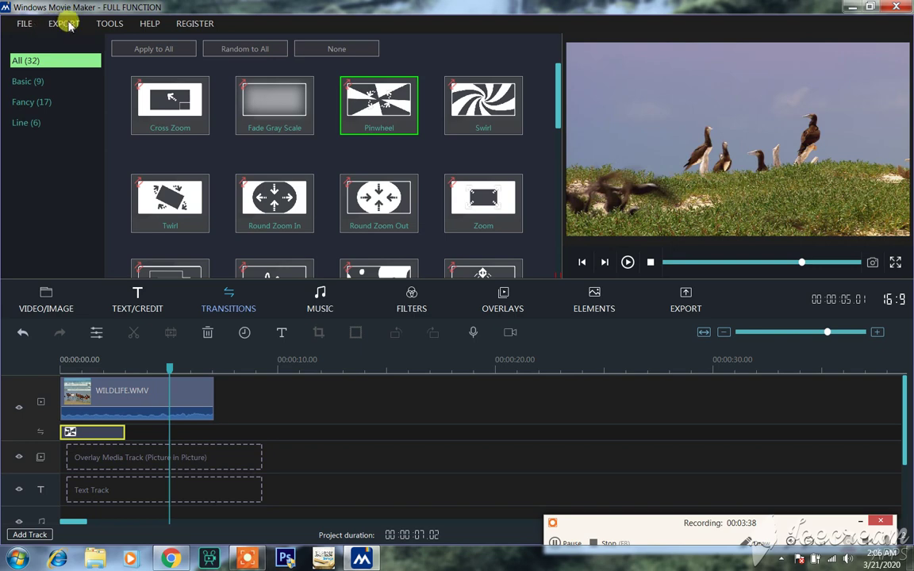
Export the video as My Movie with the iPhone device preset at 1280*720 (720P)
click(70, 25)
click(64, 58)
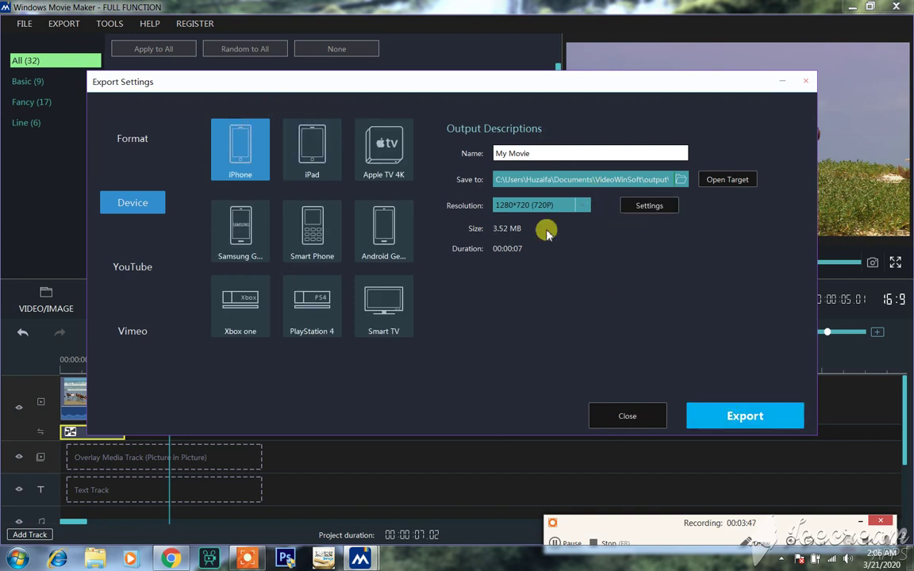
click(583, 207)
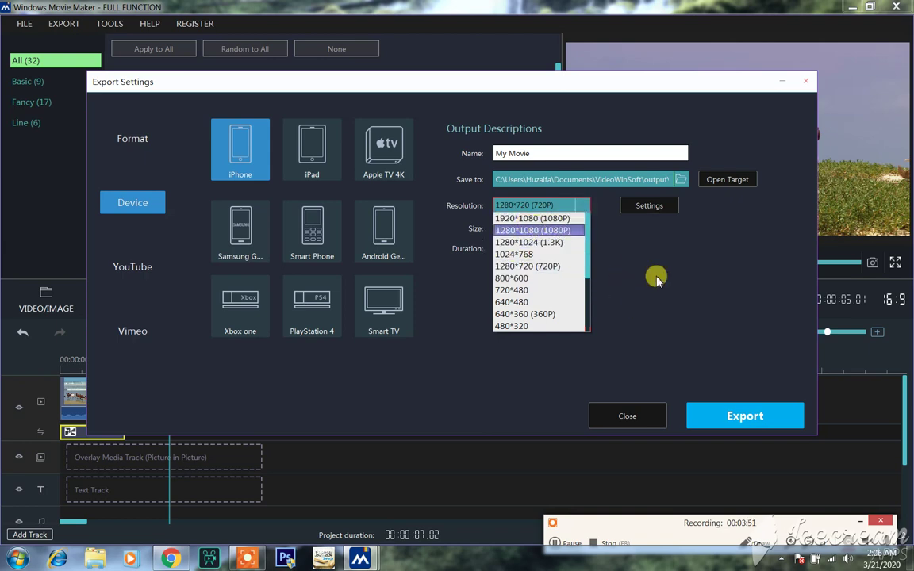
click(594, 250)
click(775, 408)
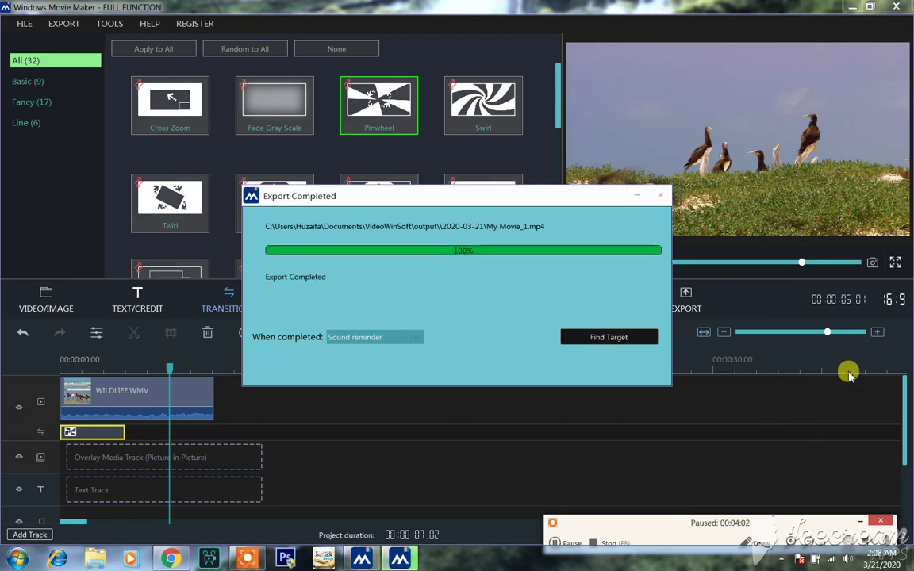
Locate the exported My Movie_1.mp4, play it in VLC media player and close the player
click(608, 337)
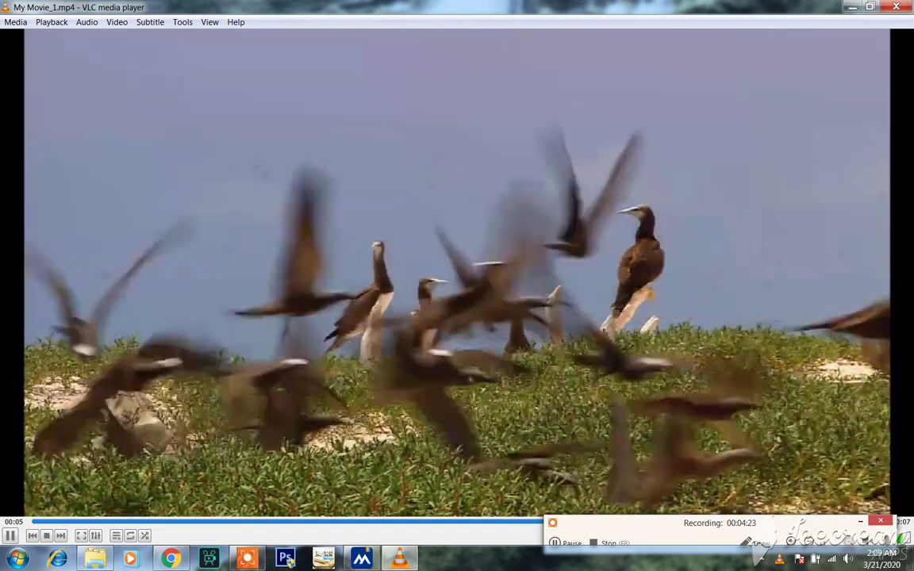
key(space)
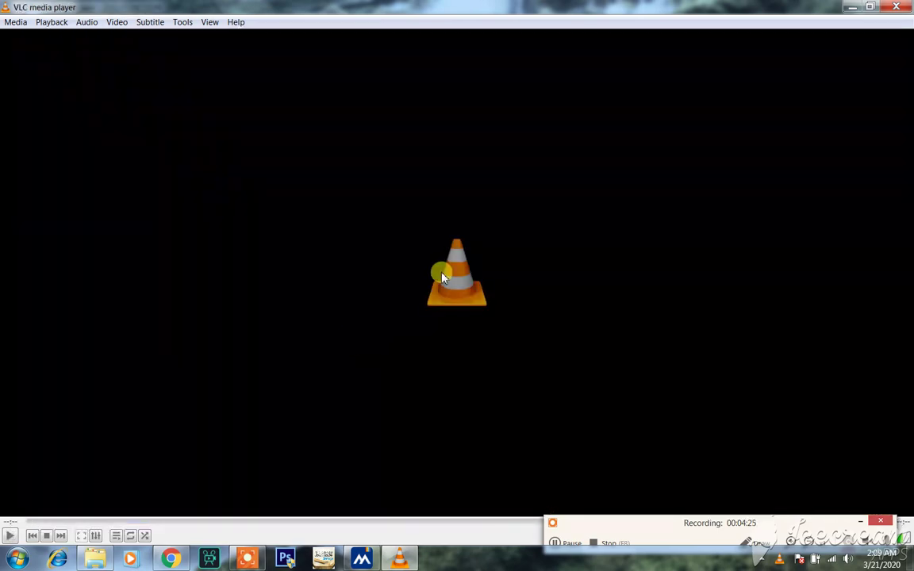
click(908, 6)
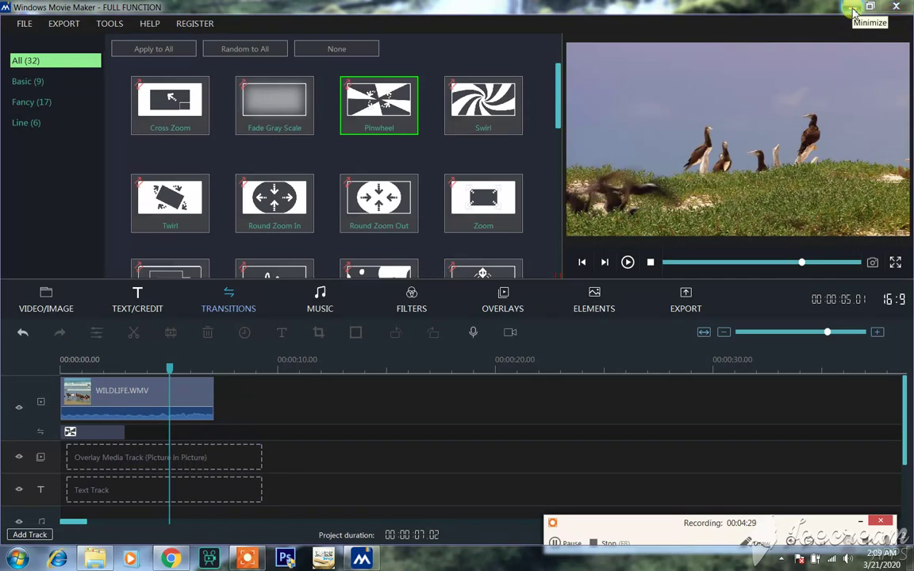
Minimize Windows Movie Maker and close the empty new tab in Chrome
click(851, 8)
click(169, 560)
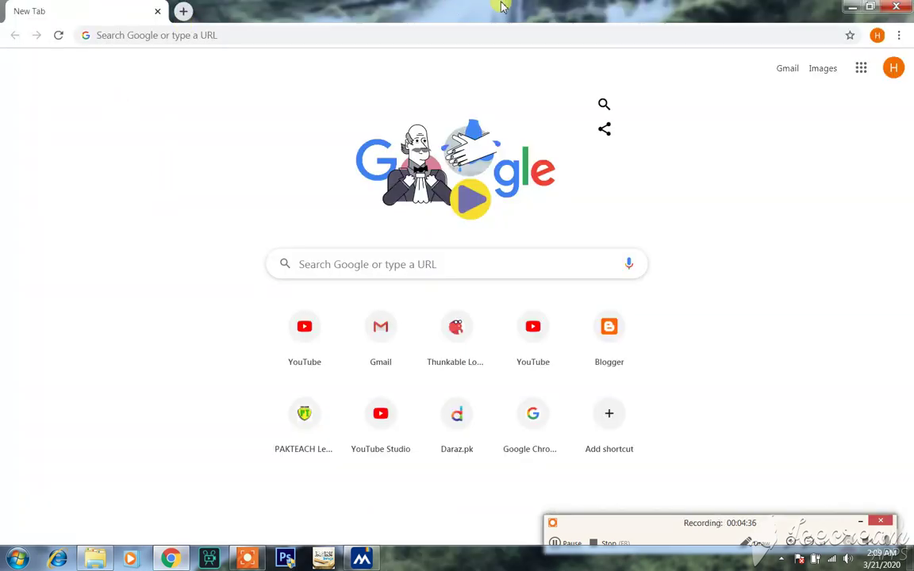
key(ctrl+w)
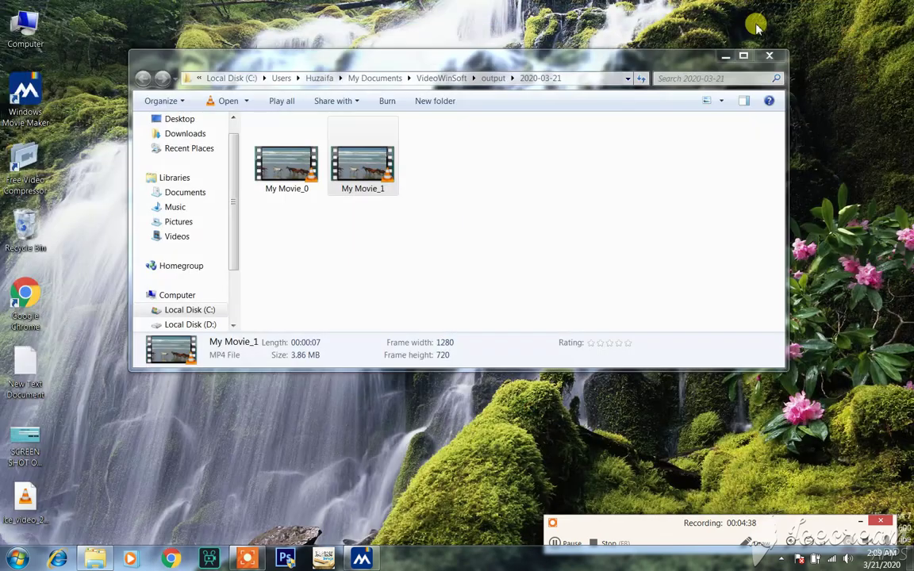
Review the registration window screenshot saved on the desktop and close the image
double_click(19, 448)
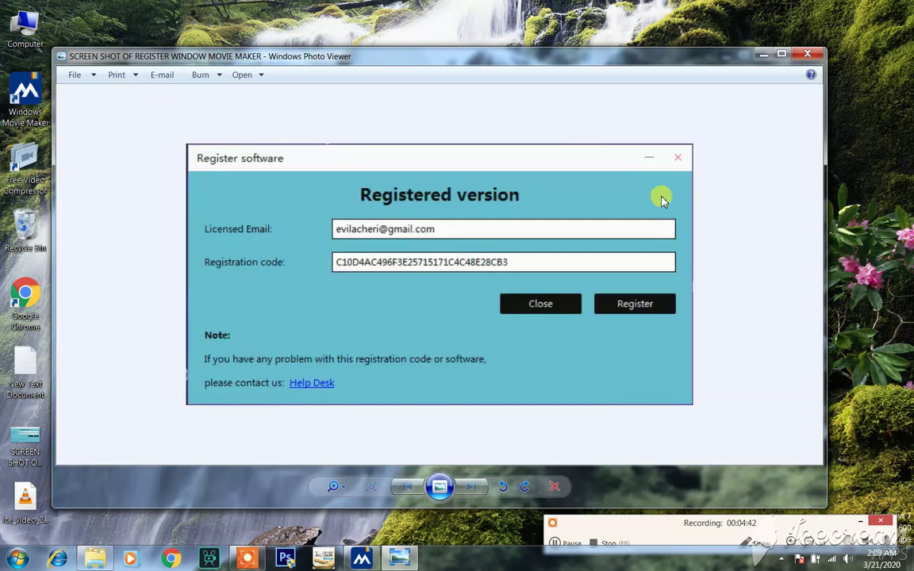
click(803, 56)
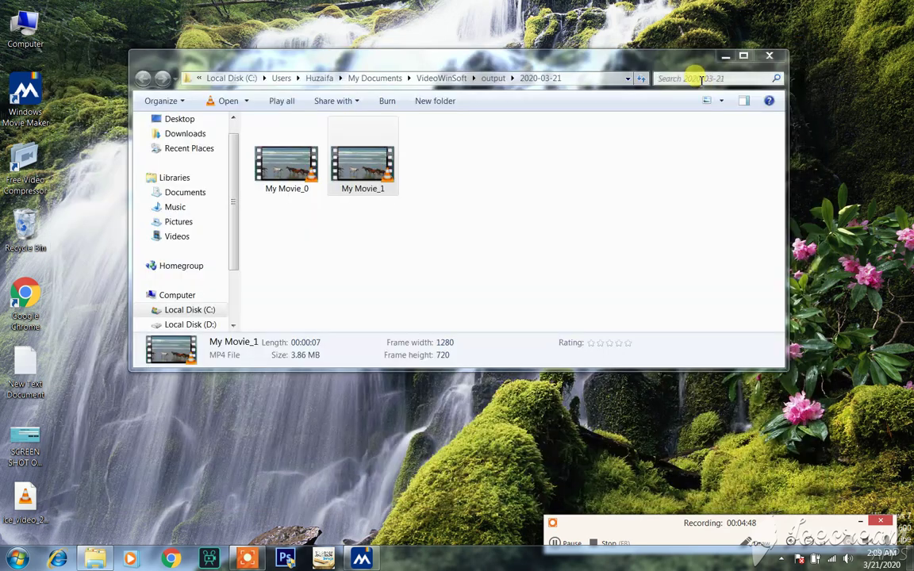